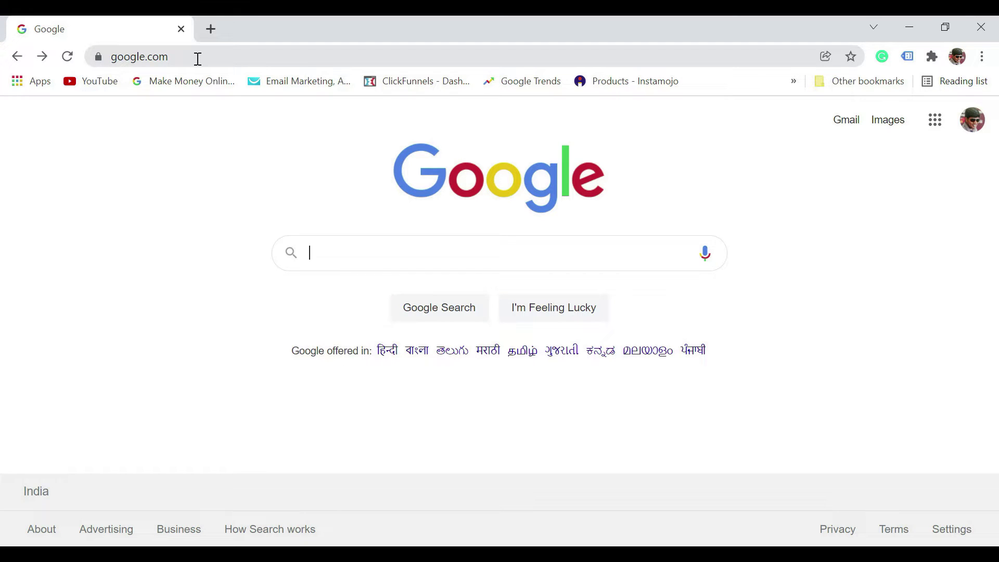
Open the imjo.in referral link in Chrome and start the Instamojo sign-up
{"action": "left_click", "coordinate": [198, 57]}
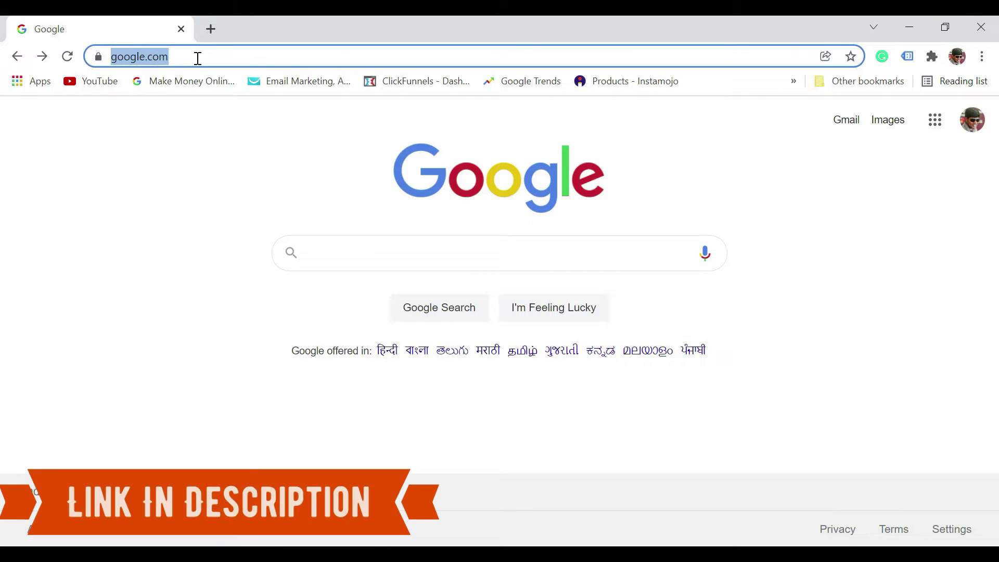
{"action": "key", "text": "Return"}
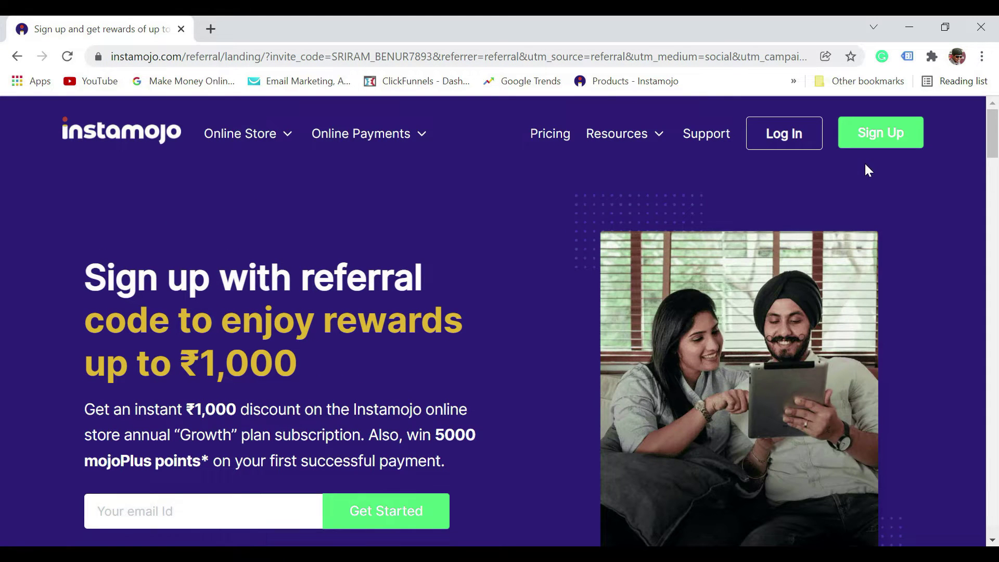
{"action": "left_click", "coordinate": [879, 144]}
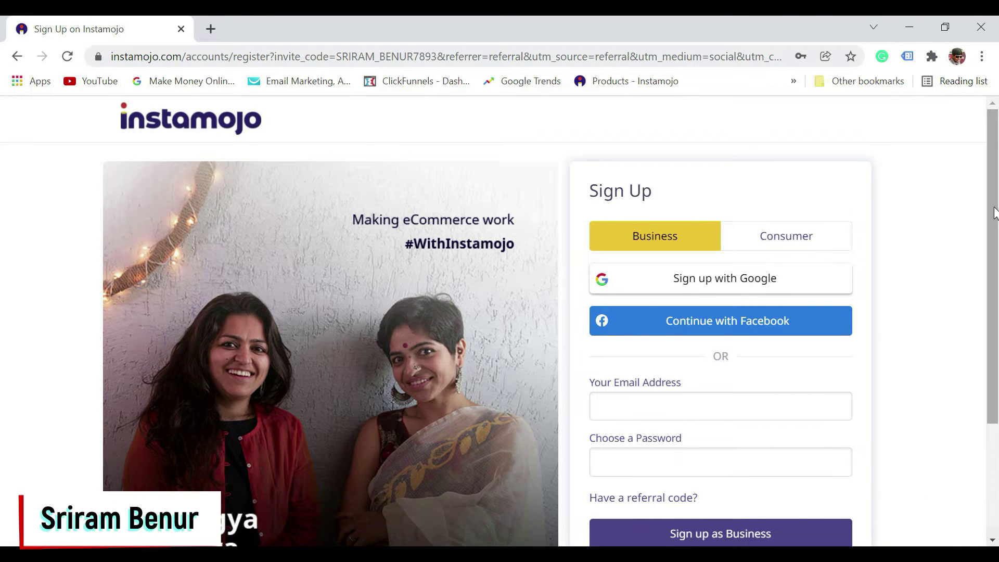
Choose 'Sign up with Google' under the Business option
{"action": "left_click_drag", "start_coordinate": [994, 213], "coordinate": [996, 254]}
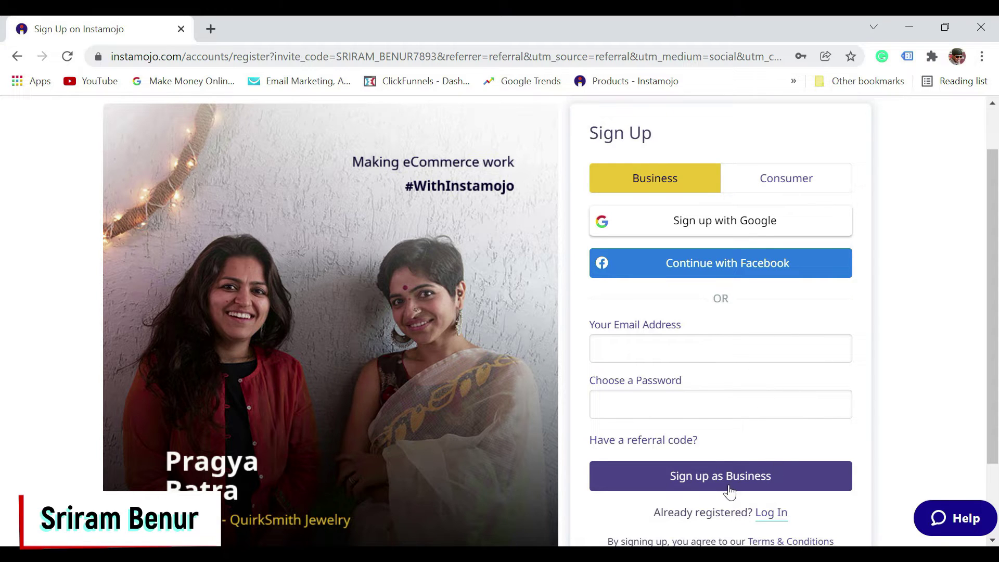
{"action": "left_click_drag", "start_coordinate": [994, 406], "coordinate": [995, 376]}
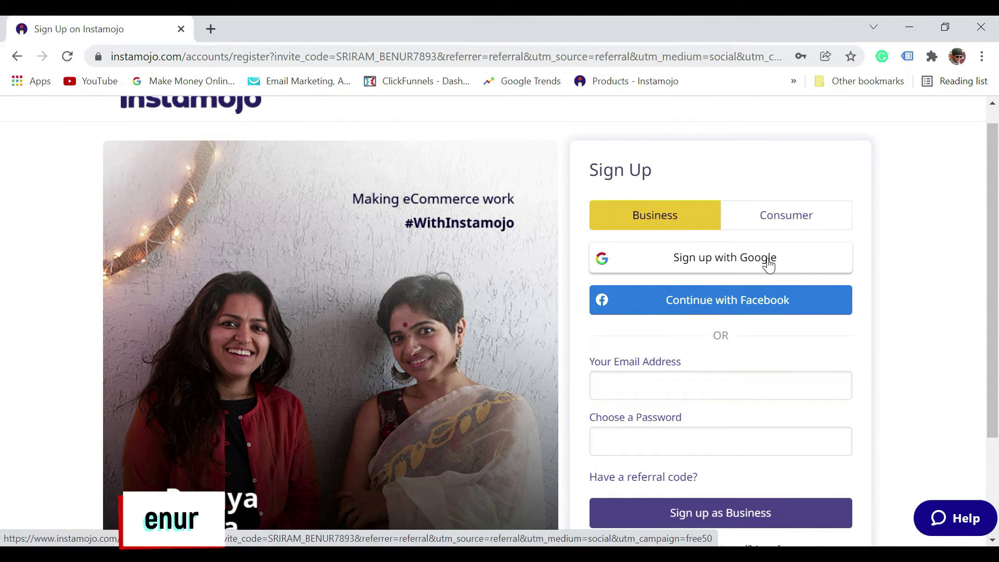
{"action": "left_click", "coordinate": [769, 265]}
Pick the Google account, enter the mobile number and verify it with the OTP
{"action": "left_click", "coordinate": [443, 376]}
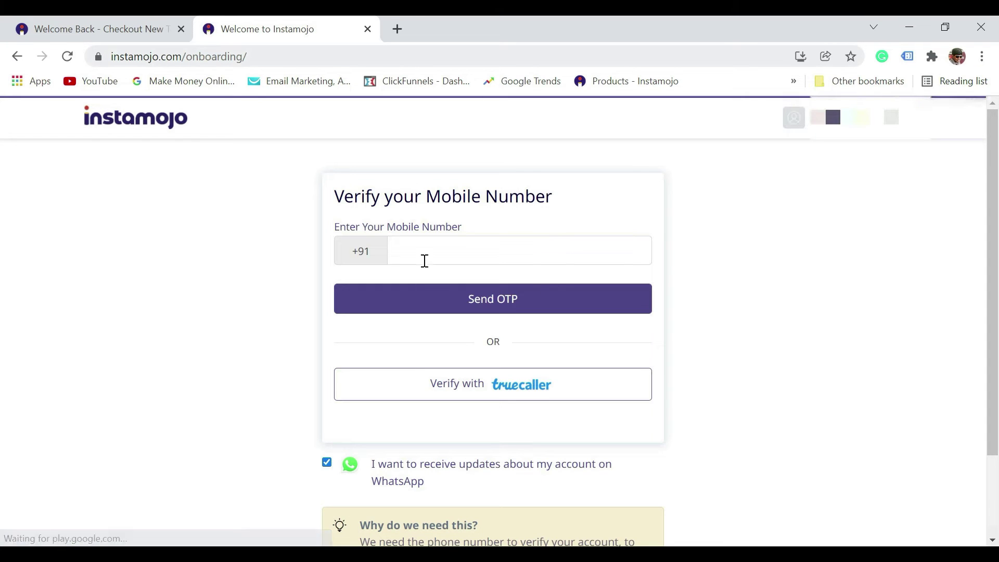
{"action": "left_click", "coordinate": [427, 251]}
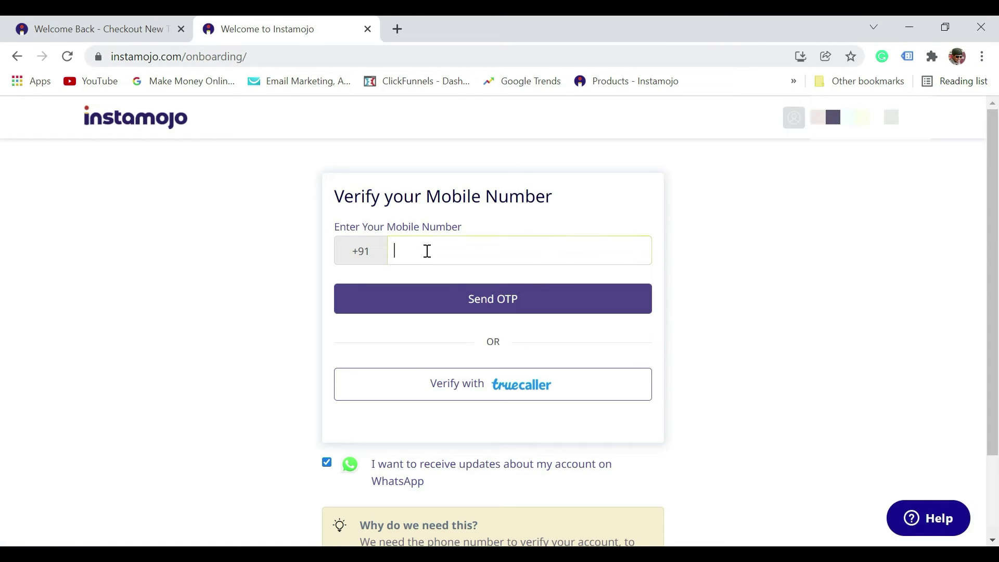
{"action": "type", "text": "961"}
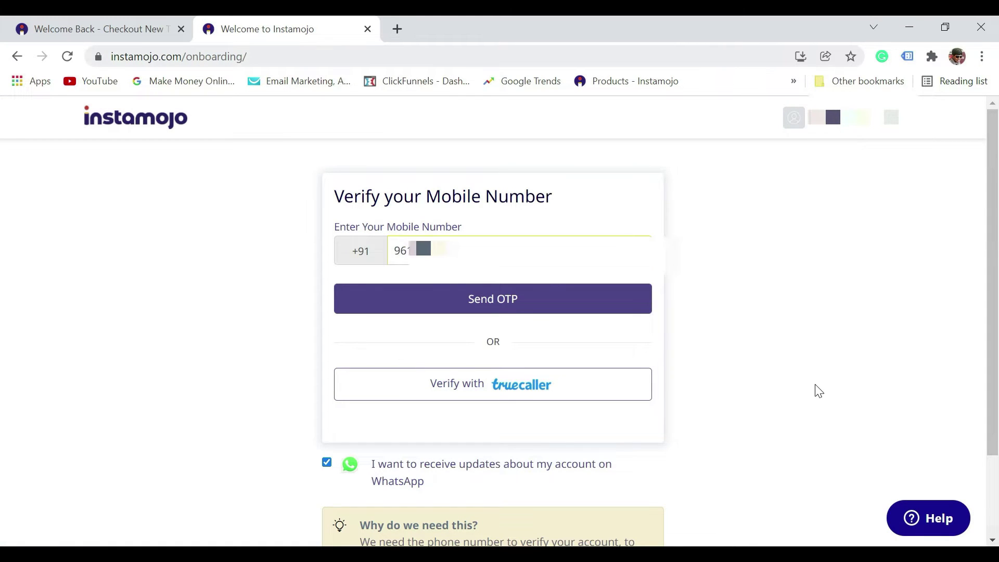
{"action": "left_click", "coordinate": [619, 308]}
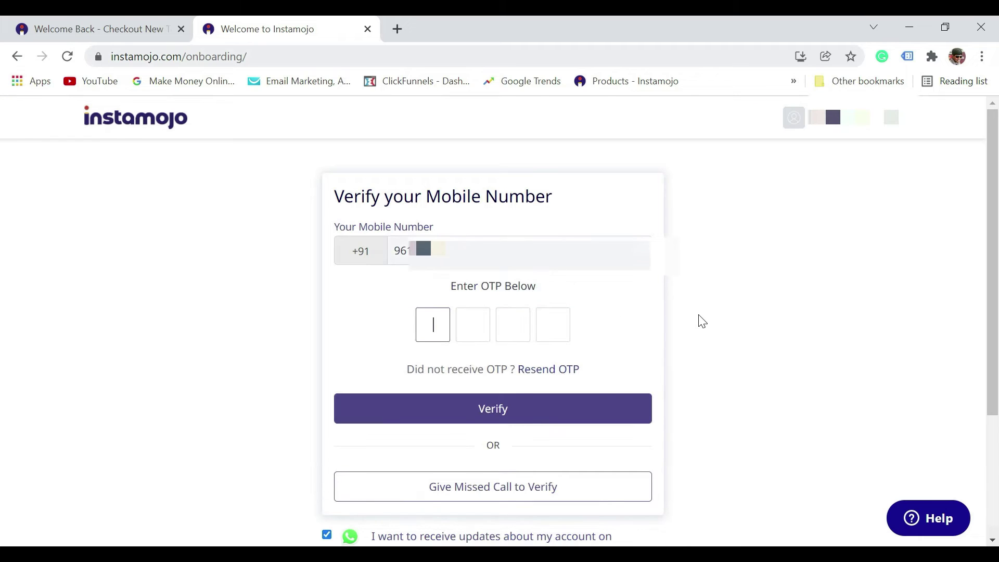
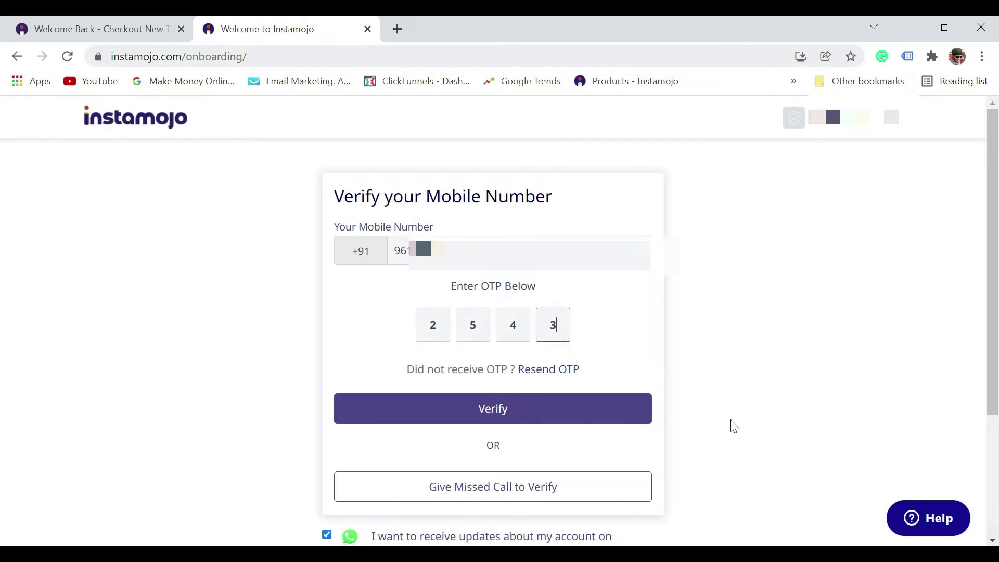
{"action": "left_click", "coordinate": [501, 409]}
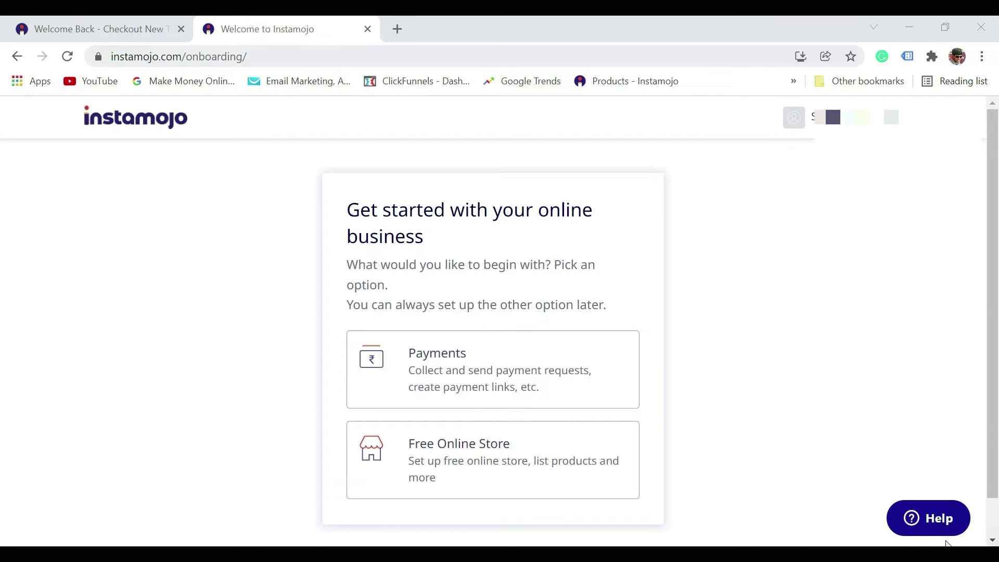
Start with Payments and set a username for the payment link
{"action": "left_click", "coordinate": [488, 384]}
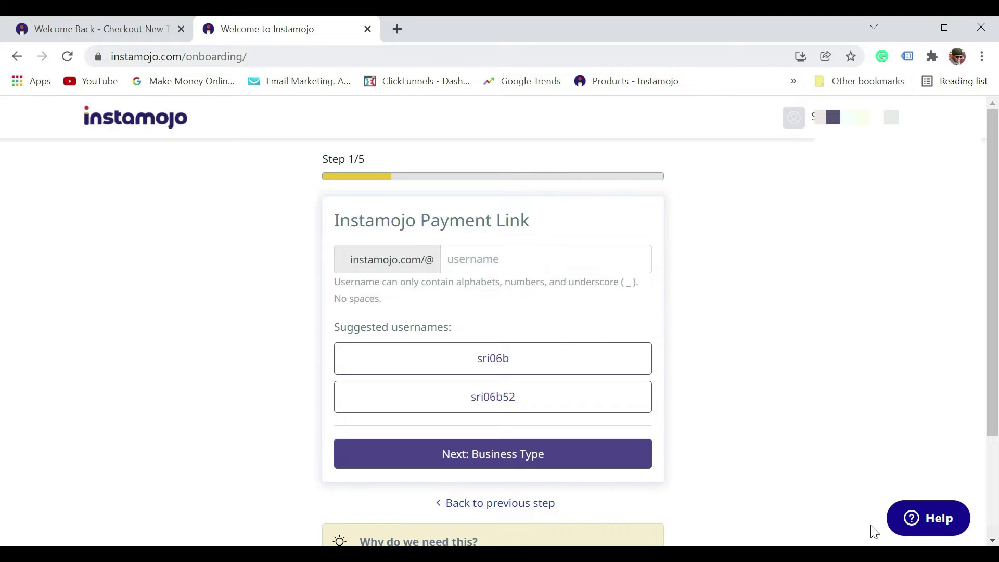
{"action": "left_click", "coordinate": [448, 258]}
{"action": "type", "text": "srin"}
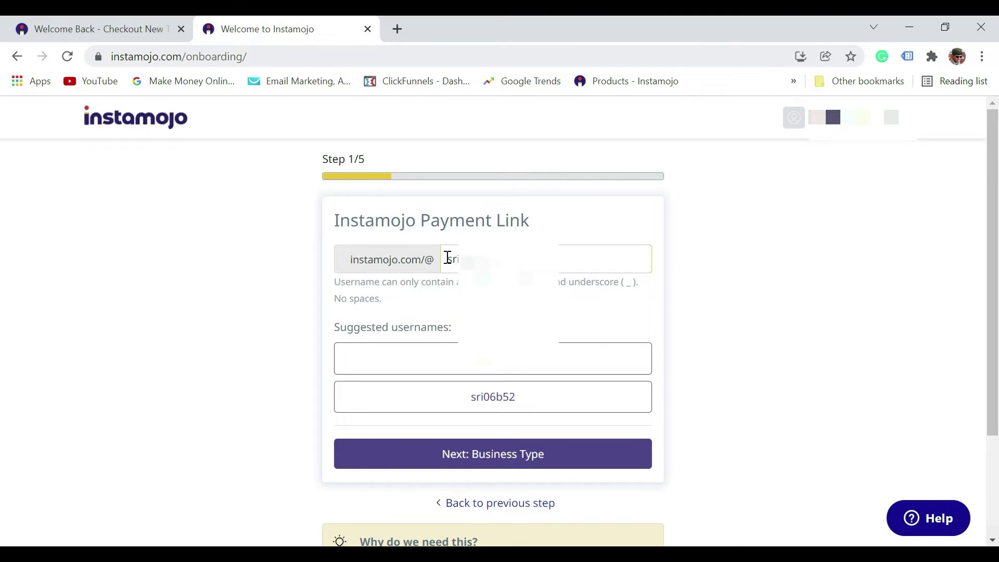
{"action": "left_click", "coordinate": [509, 461]}
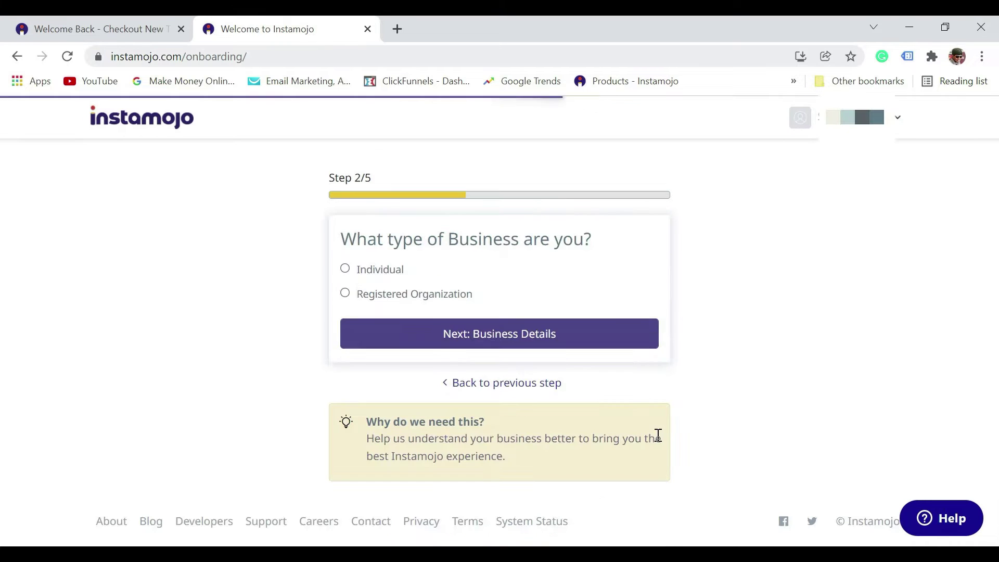
Set the business type to Individual, not a proprietor, and continue to Business Details
{"action": "scroll", "coordinate": [658, 434], "scroll_direction": "down", "scroll_amount": 1}
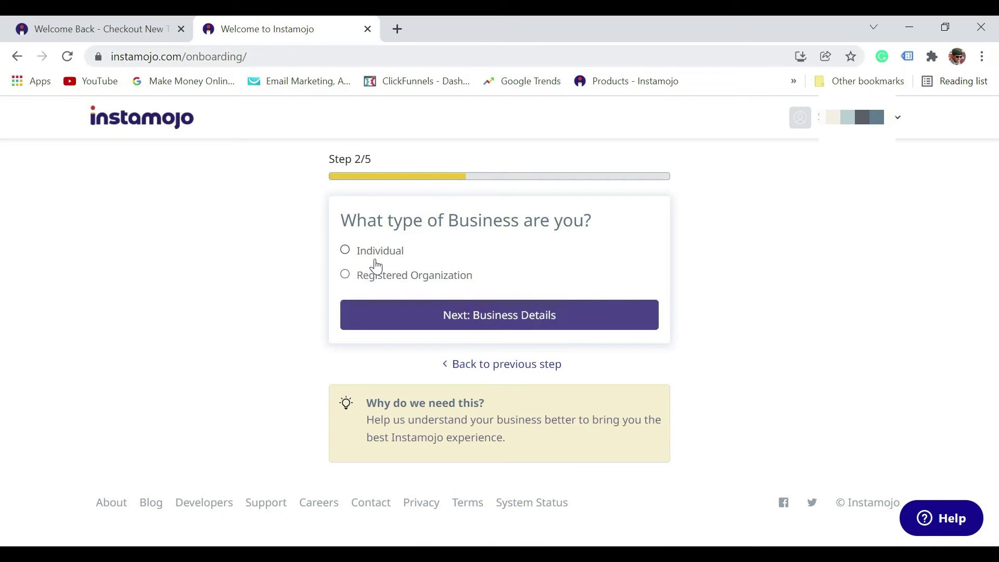
{"action": "left_click", "coordinate": [344, 251]}
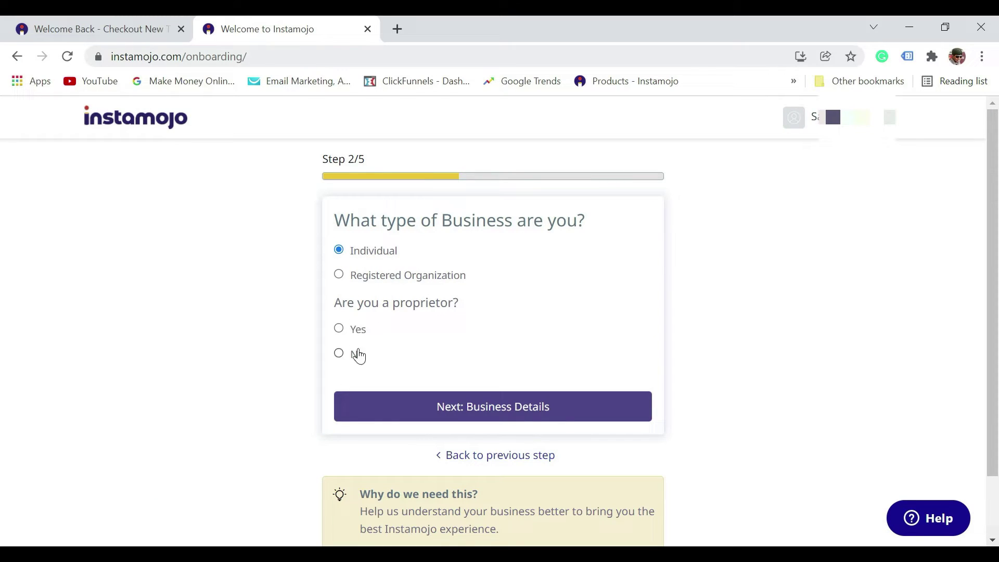
{"action": "left_click", "coordinate": [340, 354]}
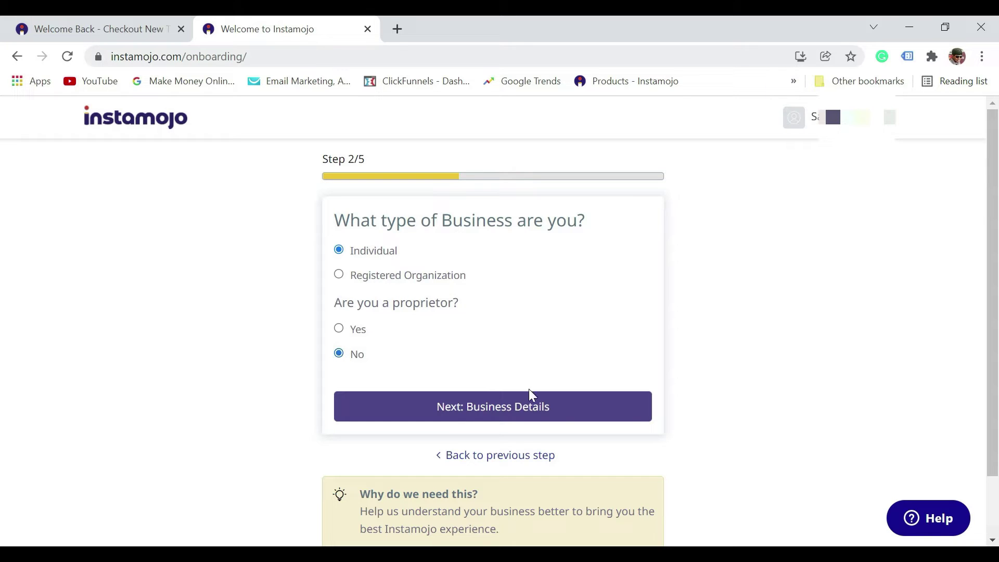
{"action": "left_click", "coordinate": [501, 410]}
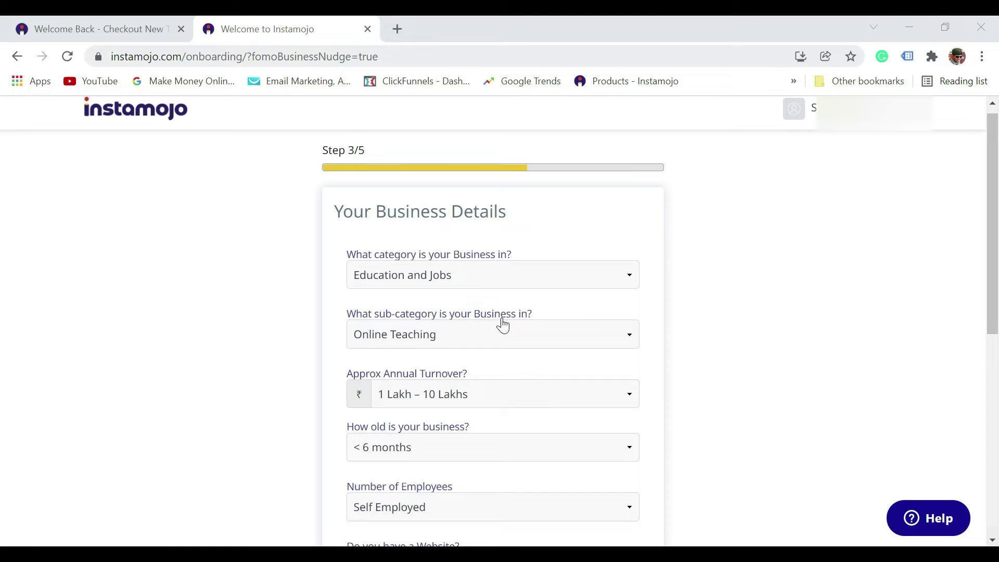
Replace the description with the digital-coach text, keeping no website, and submit the business details
{"action": "scroll", "coordinate": [440, 351], "scroll_direction": "down", "scroll_amount": 2}
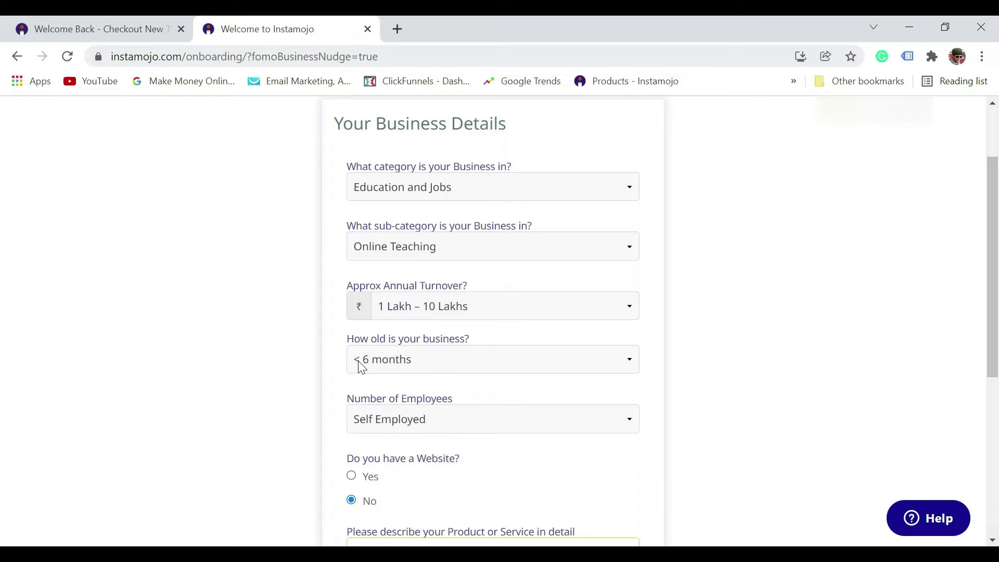
{"action": "left_click_drag", "start_coordinate": [992, 359], "coordinate": [994, 460]}
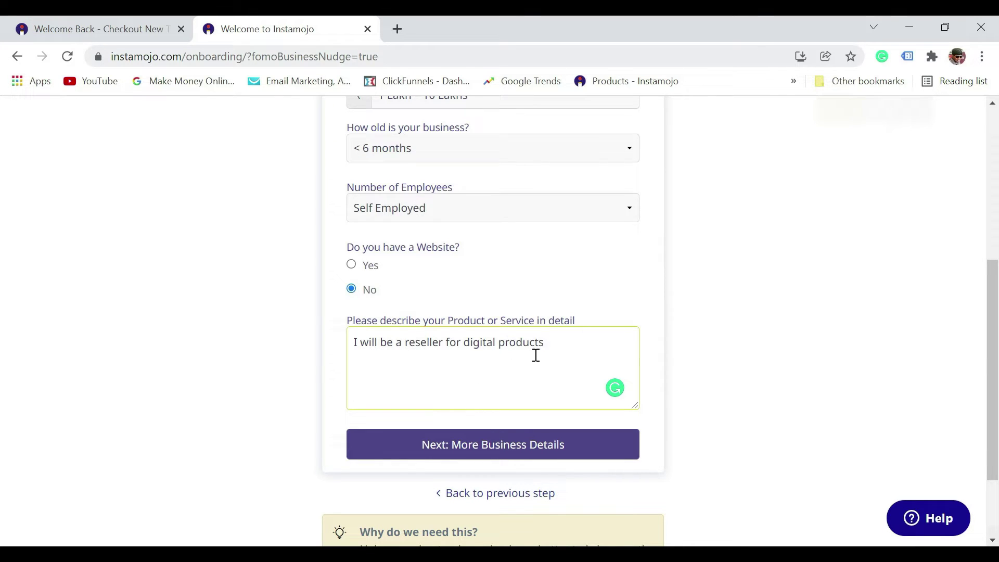
{"action": "key", "text": "ctrl+a"}
{"action": "type", "text": "I am a digital coach helping students to gain their expertise in digital platforms like YouTube, Facebook, Affiliate system, and a lot more."}
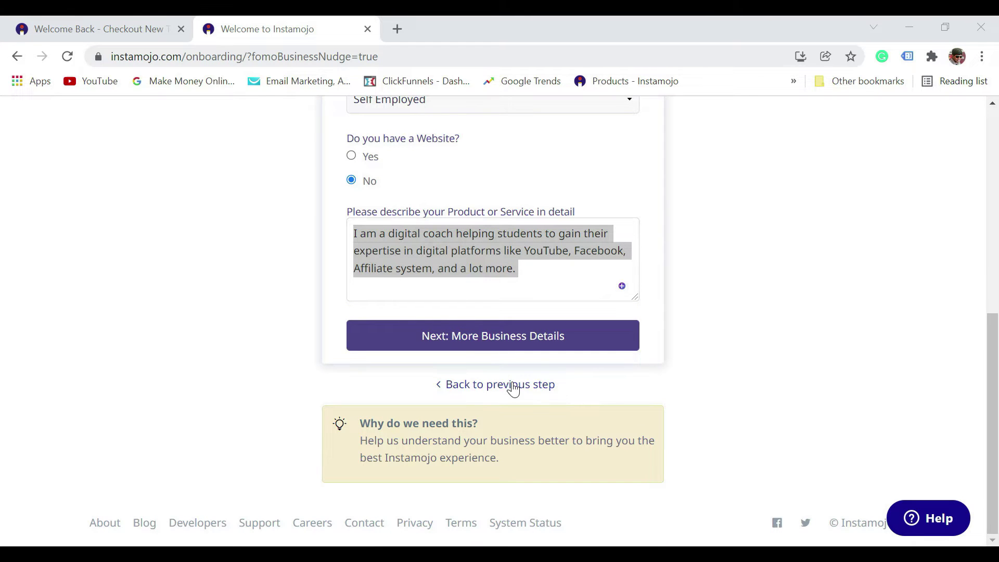
{"action": "left_click", "coordinate": [502, 339]}
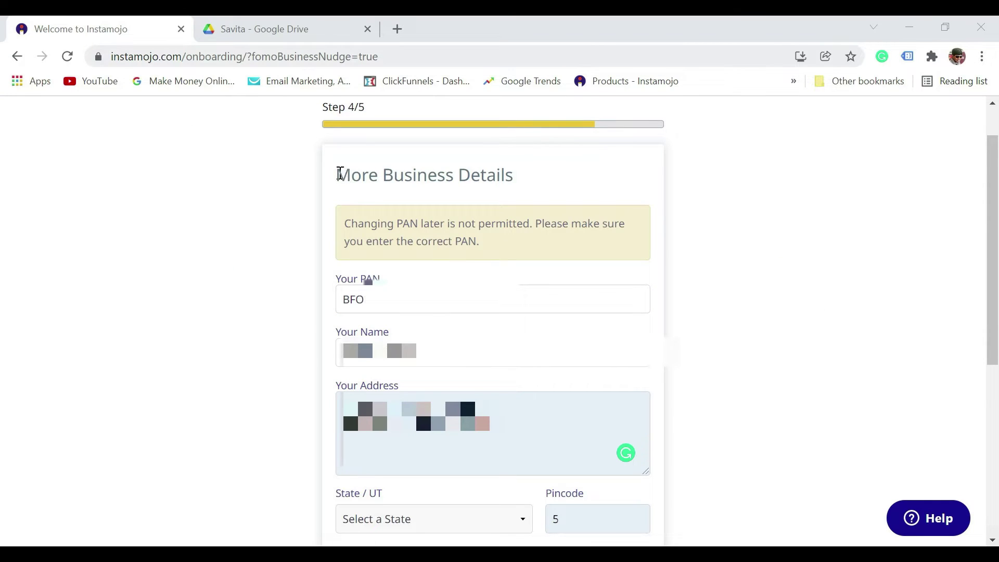
Submit PAN, name, address, state Karnataka and Products sold to reach Bank Details
{"action": "left_click_drag", "start_coordinate": [340, 174], "coordinate": [531, 180]}
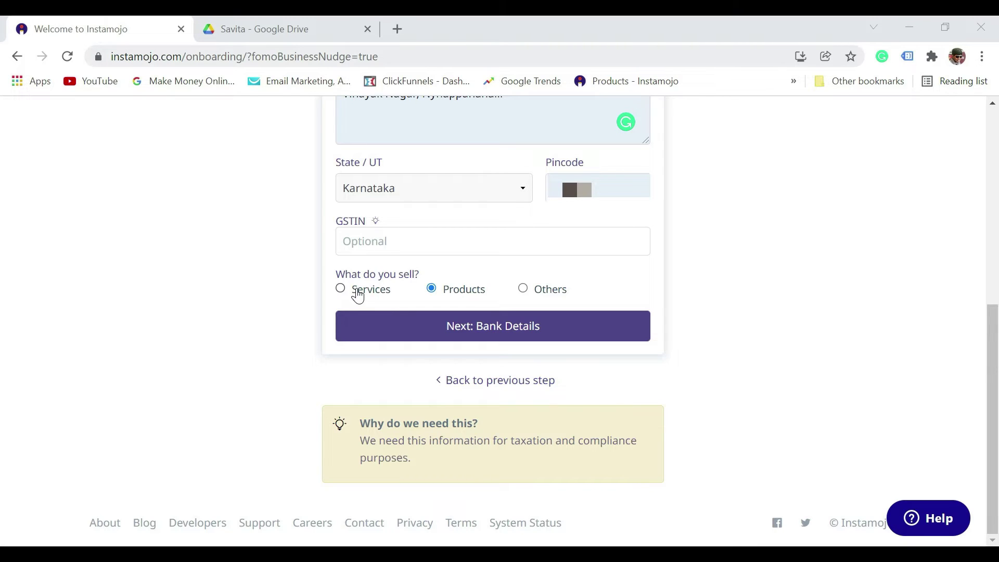
{"action": "left_click", "coordinate": [517, 333]}
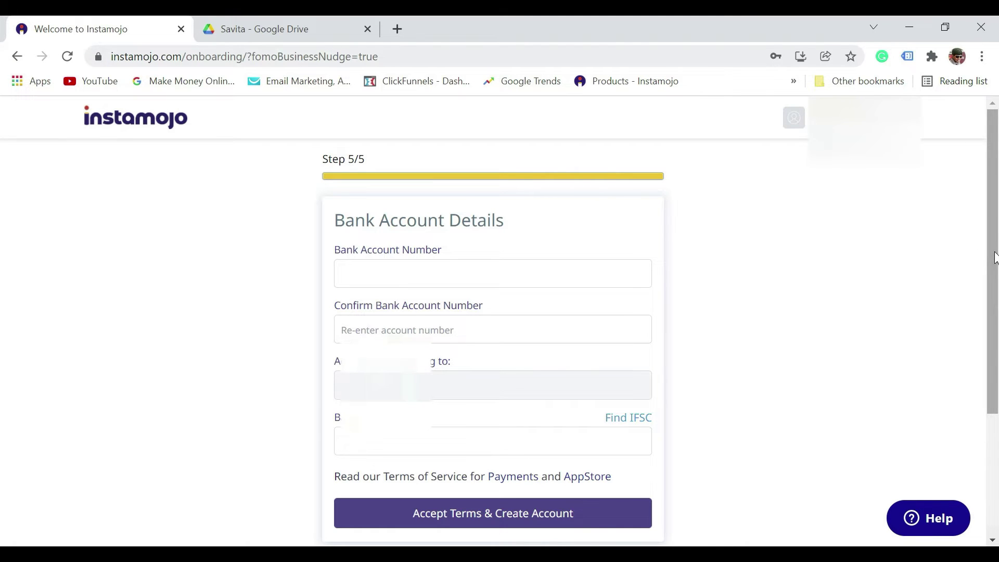
Enter the bank account and IFSC details, accept the terms and create the account
{"action": "left_click_drag", "start_coordinate": [994, 257], "coordinate": [996, 282]}
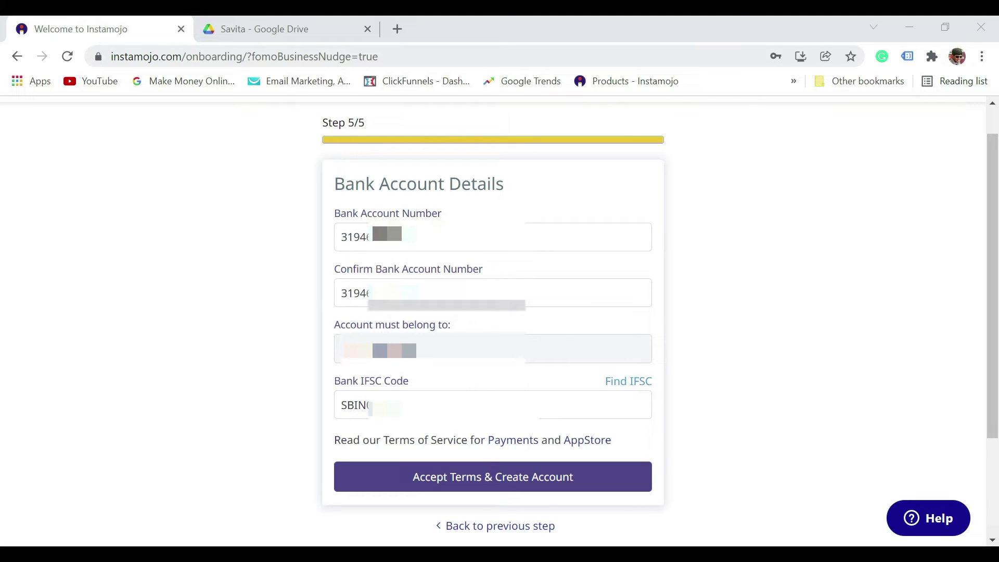
{"action": "left_click", "coordinate": [488, 479]}
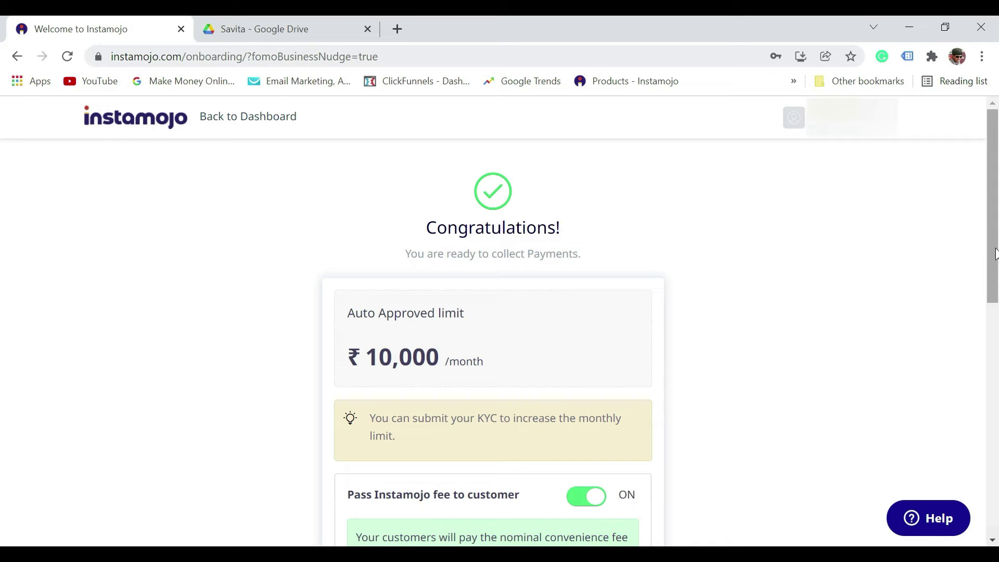
Scroll to the page bottom and select the Default Payment Link URL
{"action": "scroll", "coordinate": [977, 481], "scroll_direction": "down", "scroll_amount": 2}
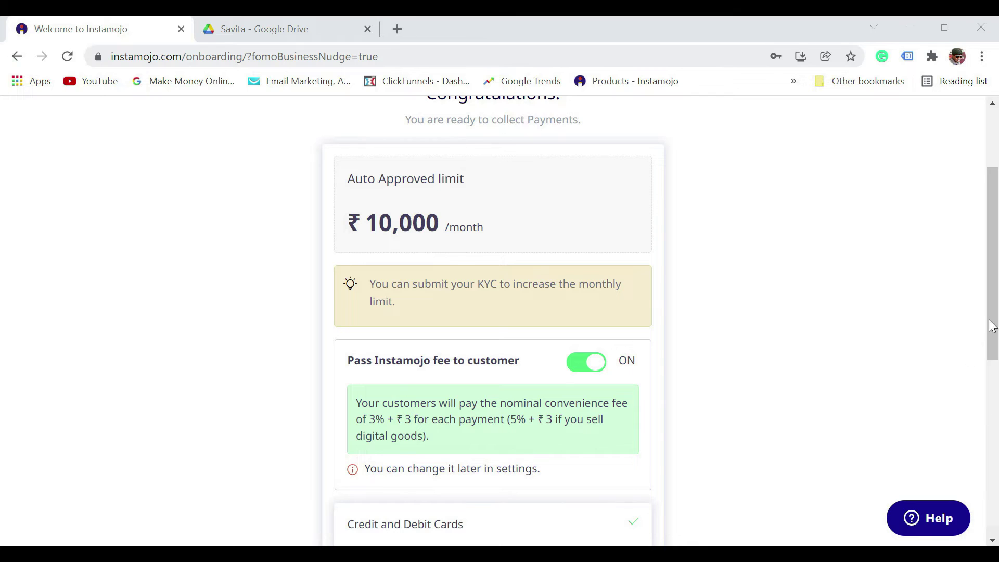
{"action": "left_click_drag", "start_coordinate": [995, 317], "coordinate": [995, 360]}
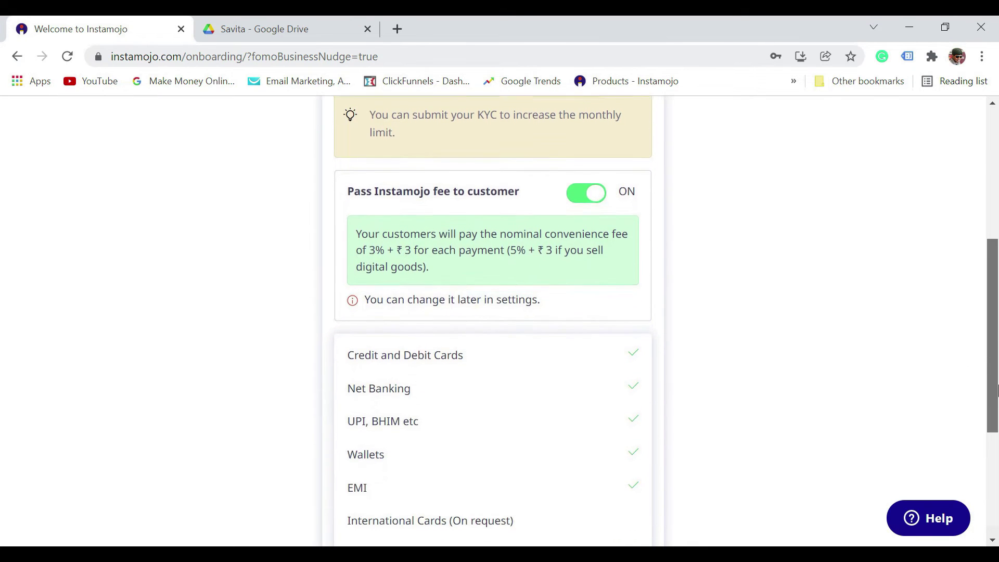
{"action": "scroll", "coordinate": [996, 390], "scroll_direction": "down", "scroll_amount": 2}
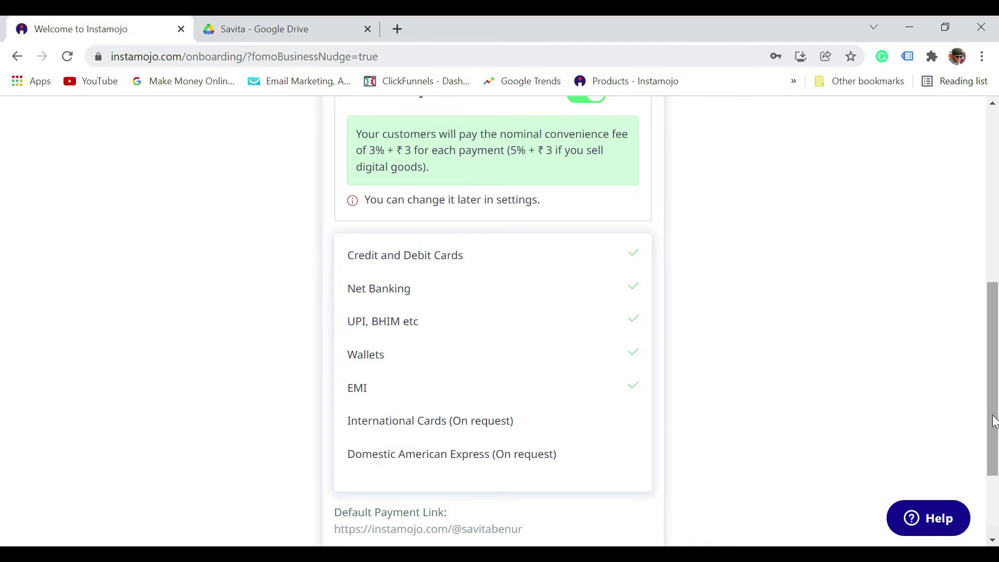
{"action": "left_click_drag", "start_coordinate": [994, 419], "coordinate": [990, 456]}
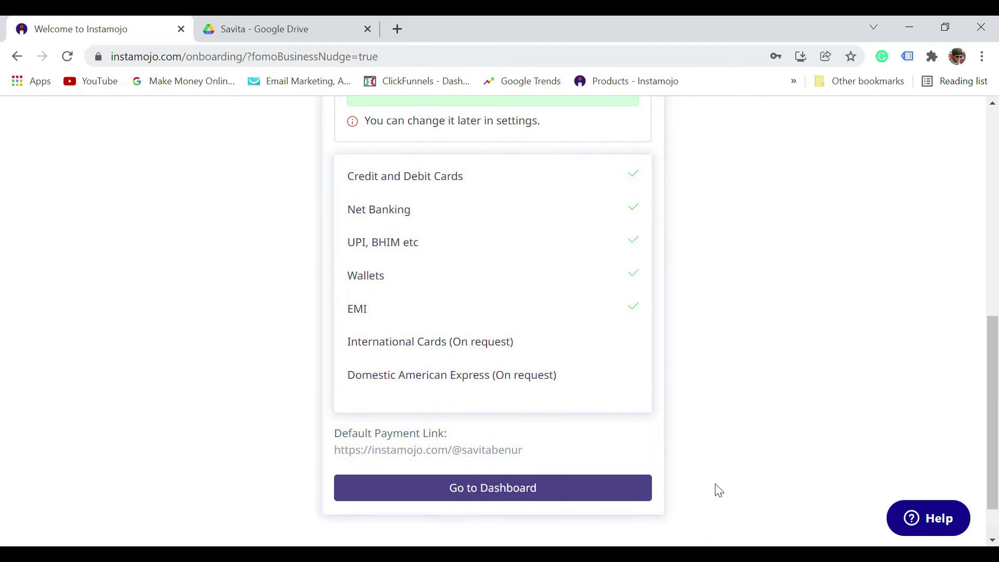
{"action": "left_click_drag", "start_coordinate": [525, 451], "coordinate": [335, 455]}
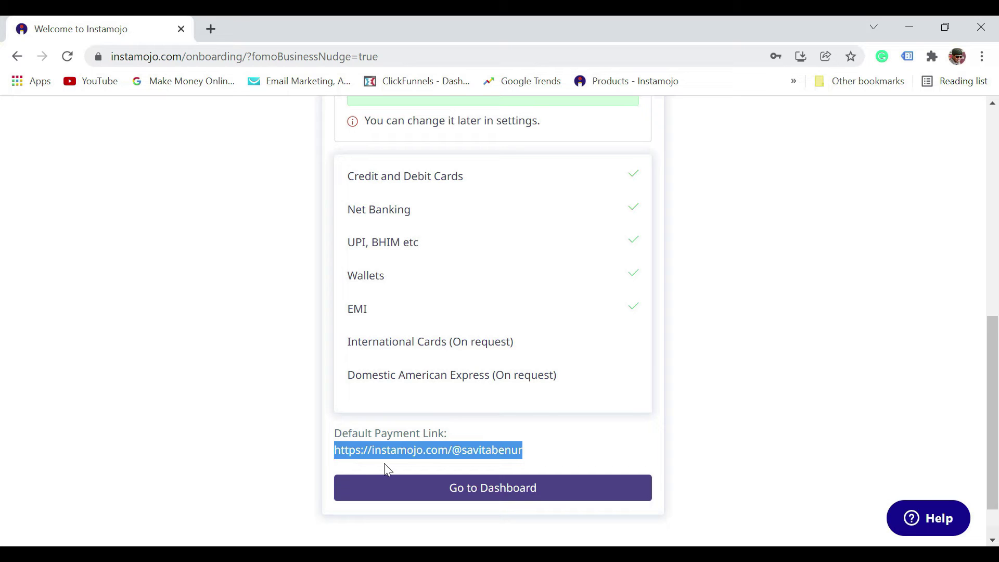
{"action": "key", "text": "ctrl+c"}
{"action": "left_click", "coordinate": [211, 28]}
{"action": "key", "text": "ctrl+v"}
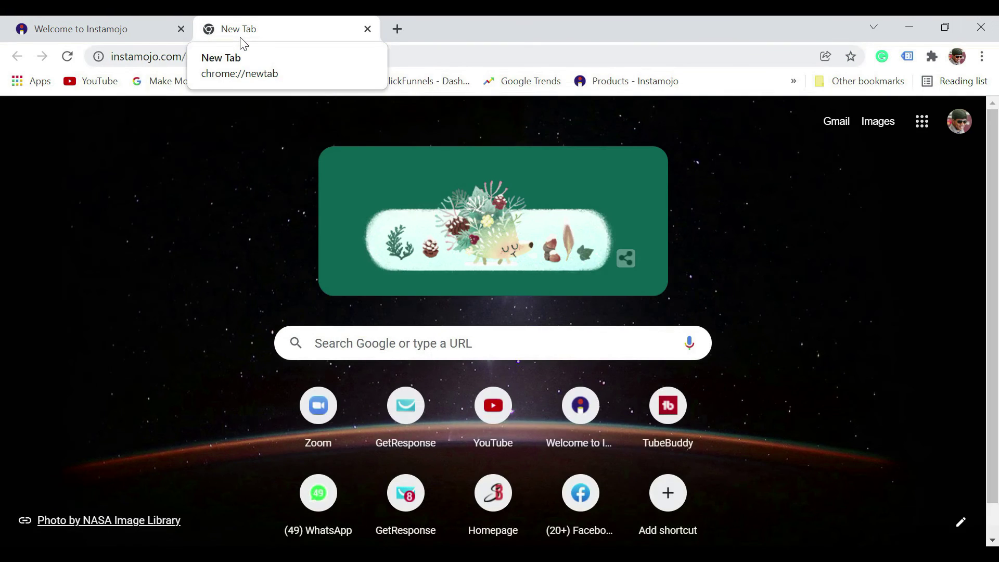
{"action": "key", "text": "Return"}
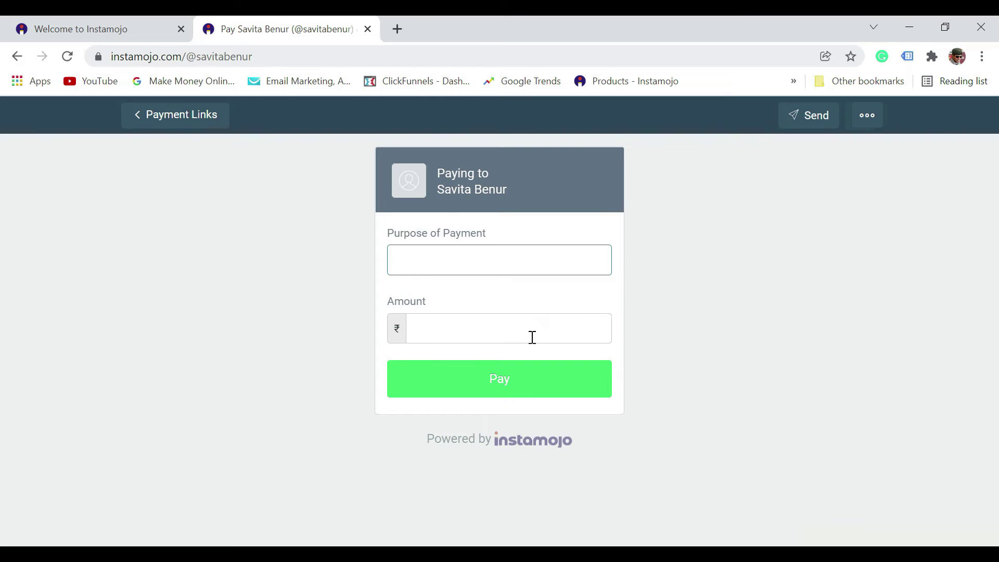
{"action": "left_click", "coordinate": [367, 29]}
{"action": "scroll", "coordinate": [988, 455], "scroll_direction": "up", "scroll_amount": 1}
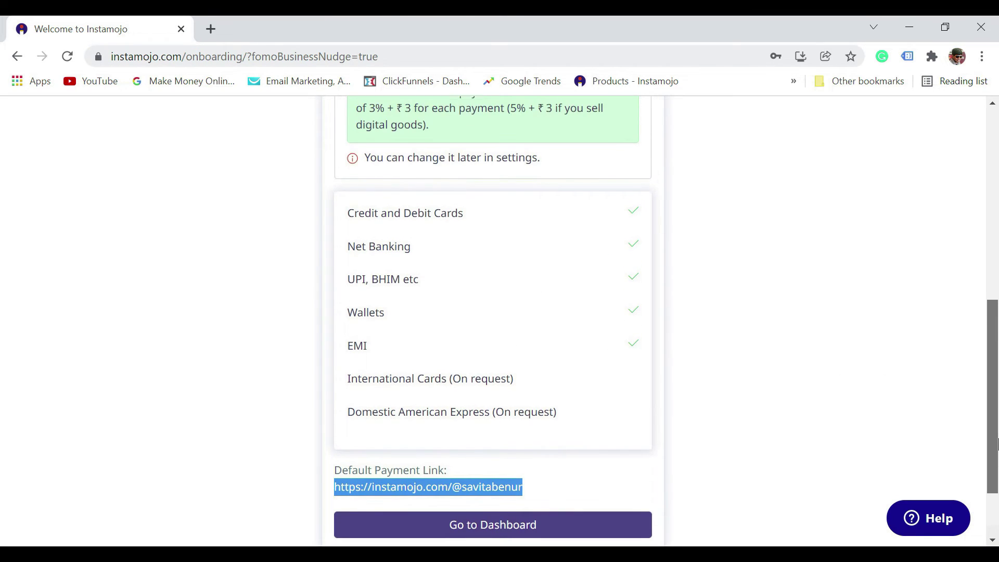
{"action": "scroll", "coordinate": [923, 497], "scroll_direction": "down", "scroll_amount": 2}
{"action": "left_click", "coordinate": [508, 440]}
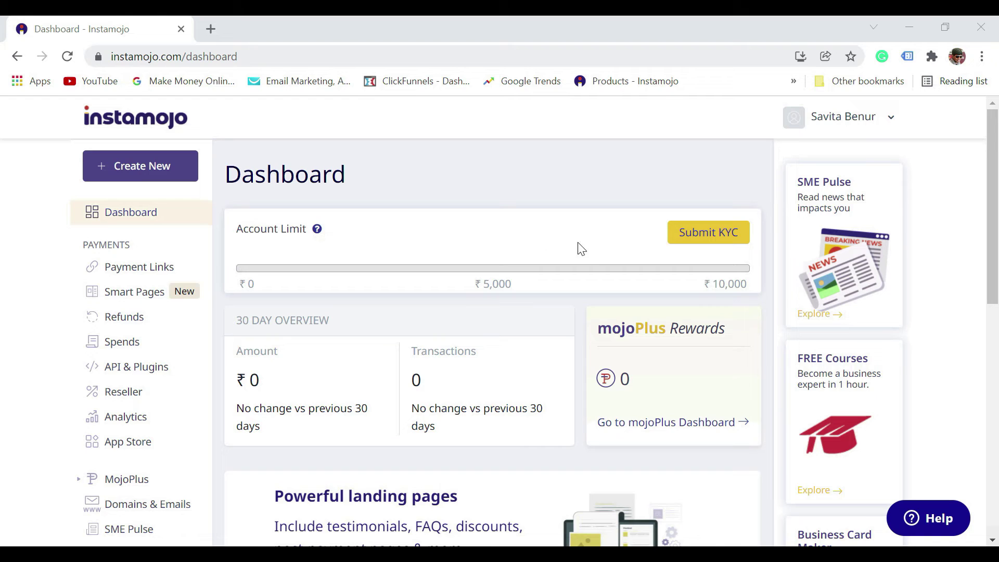
Visit the Submit KYC page, then return to the Dashboard
{"action": "left_click", "coordinate": [719, 237]}
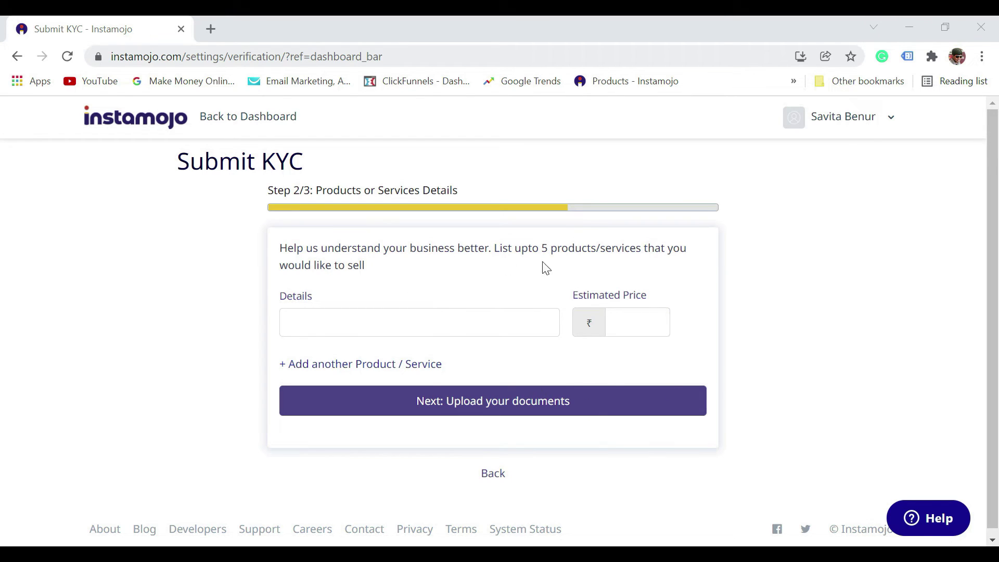
{"action": "left_click", "coordinate": [14, 57]}
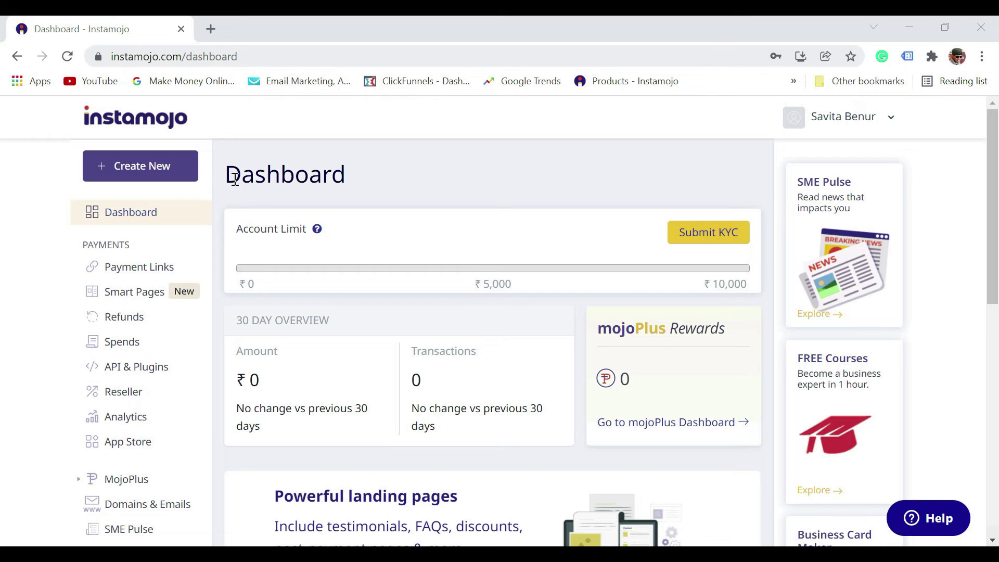
From Create New, compare Payment Link, Smart Page and Online Store, then create a Payment Link
{"action": "left_click", "coordinate": [156, 174]}
{"action": "mouse_move", "coordinate": [350, 359]}
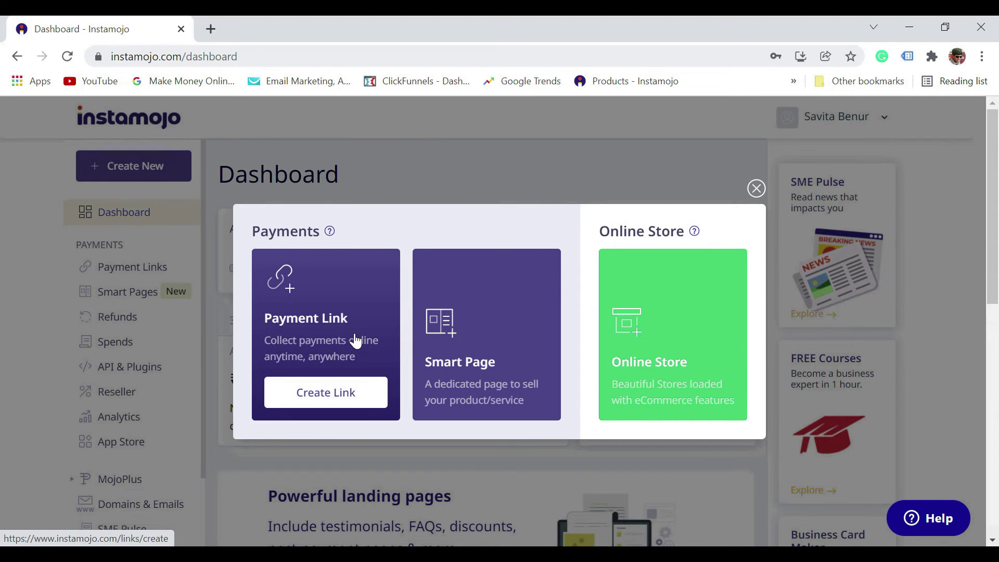
{"action": "mouse_move", "coordinate": [448, 352]}
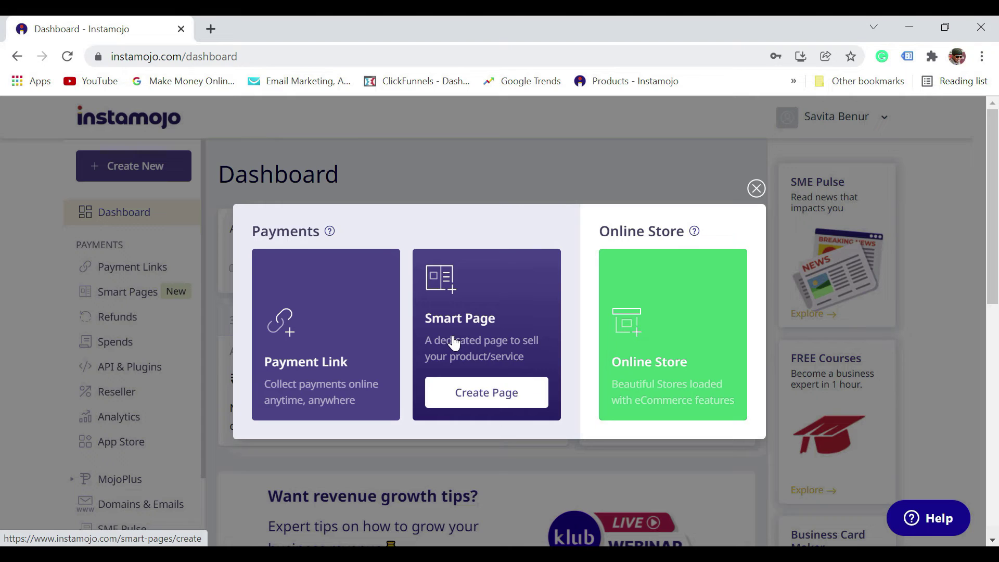
{"action": "mouse_move", "coordinate": [713, 319]}
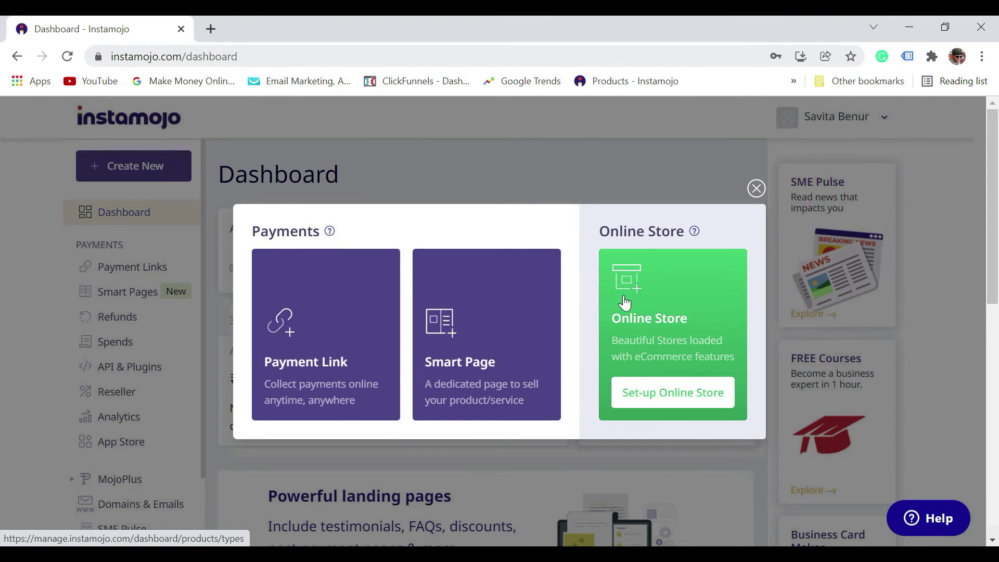
{"action": "mouse_move", "coordinate": [326, 341]}
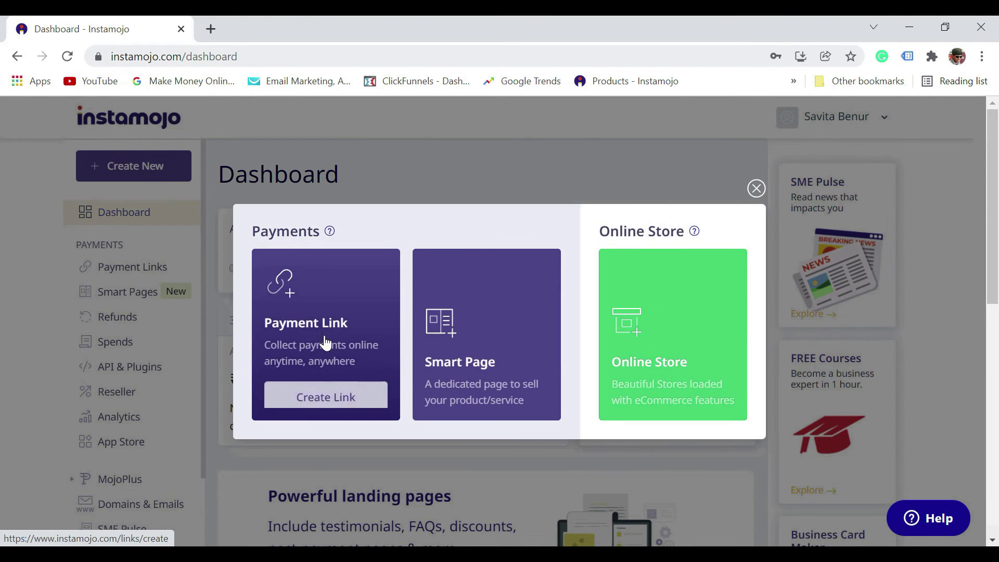
{"action": "left_click", "coordinate": [329, 394]}
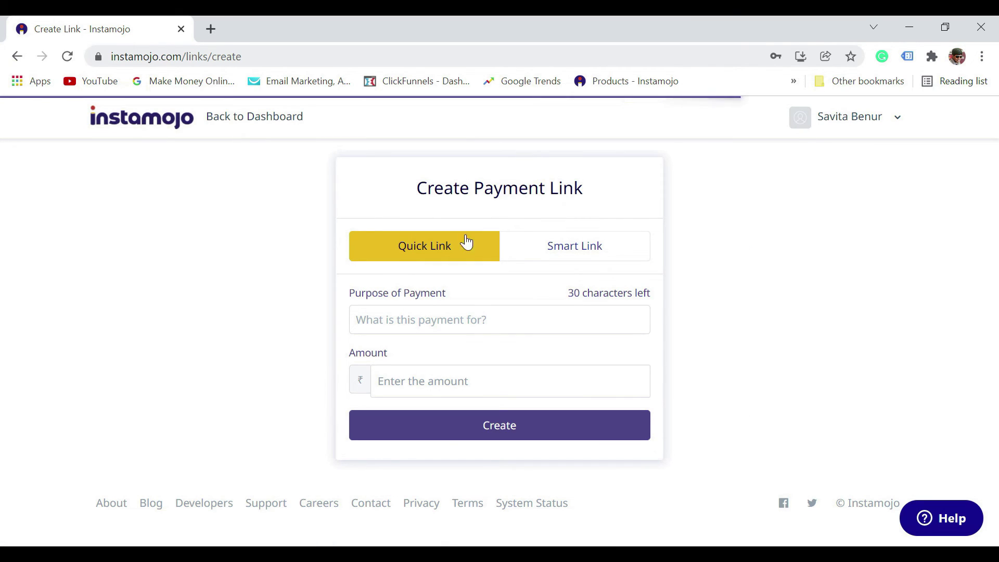
Create a quick payment link titled 'Test Payment' for ₹4,999
{"action": "left_click", "coordinate": [405, 321]}
{"action": "type", "text": "T"}
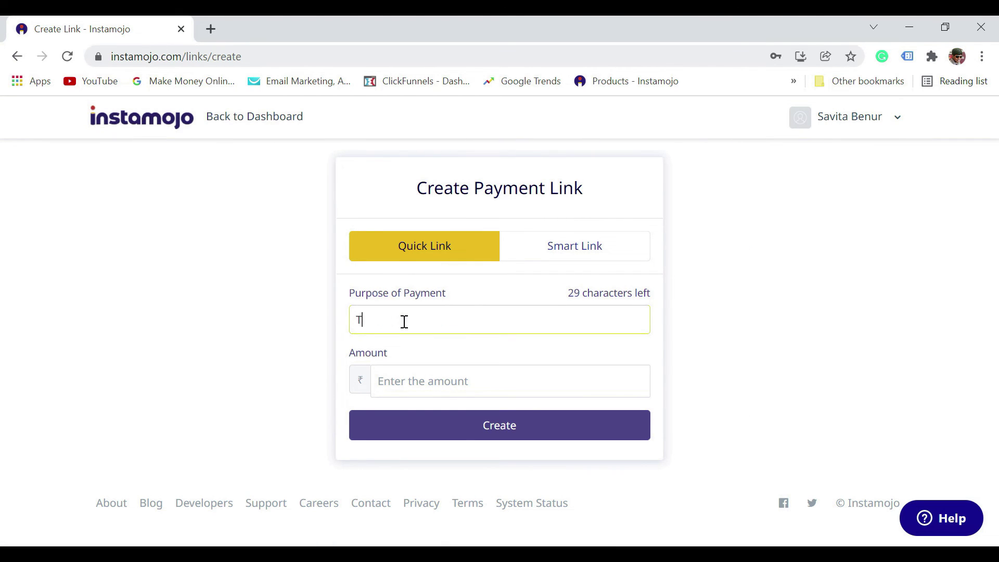
{"action": "type", "text": "est Payment"}
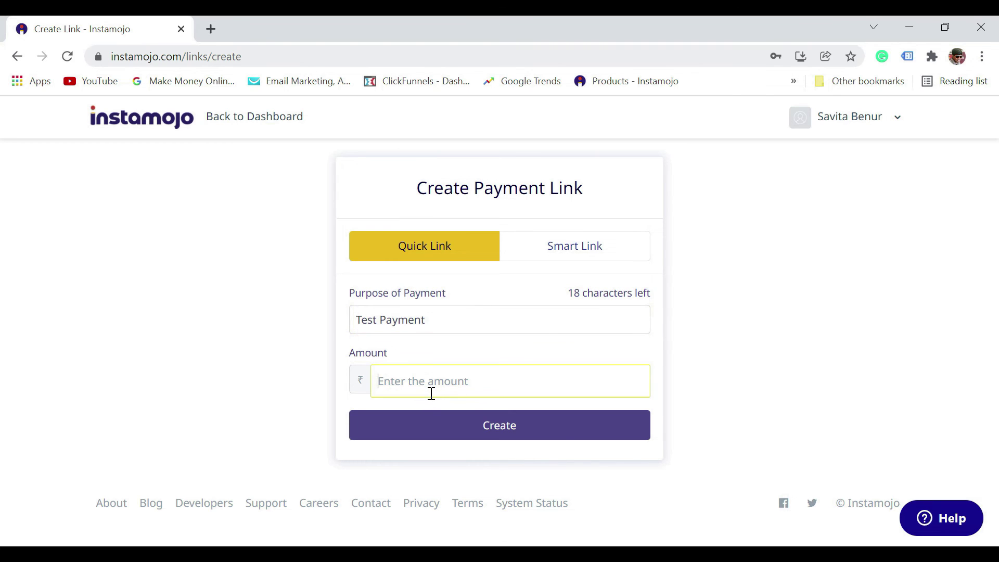
{"action": "type", "text": "4999"}
{"action": "left_click", "coordinate": [507, 420]}
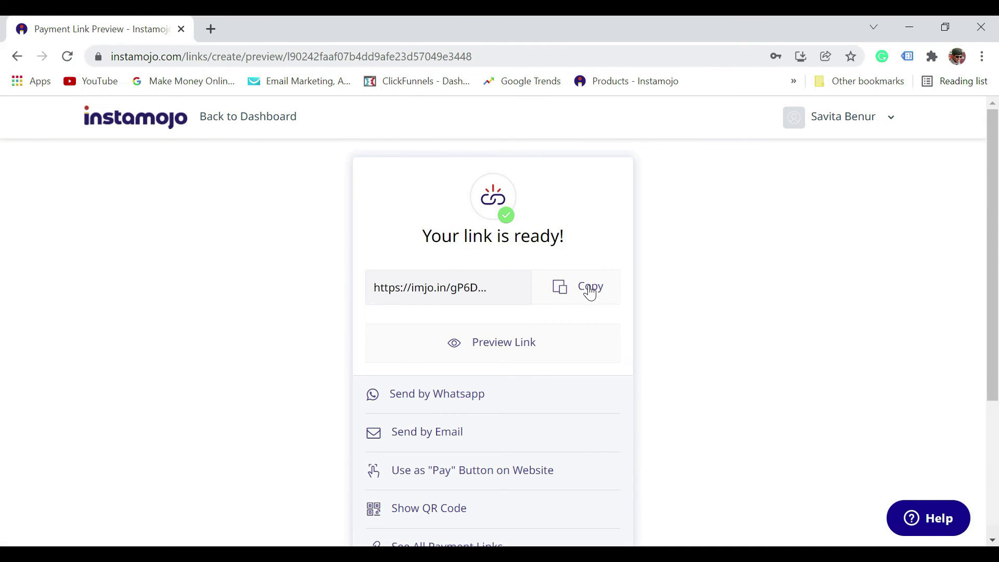
Copy the new link, preview its payment page in a new tab, then return to the Dashboard
{"action": "left_click", "coordinate": [589, 292]}
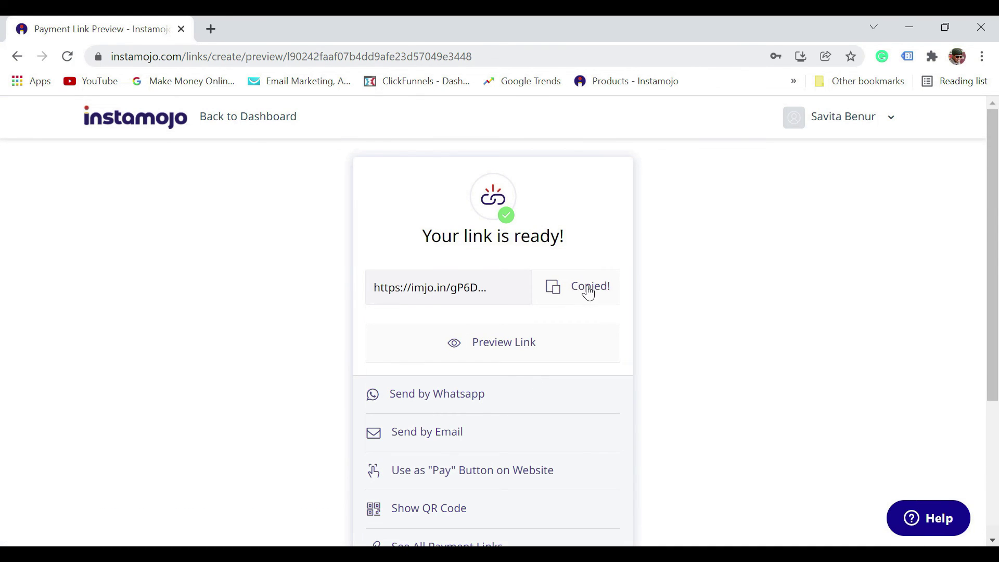
{"action": "left_click", "coordinate": [209, 29]}
{"action": "key", "text": "ctrl+v"}
{"action": "key", "text": "Return"}
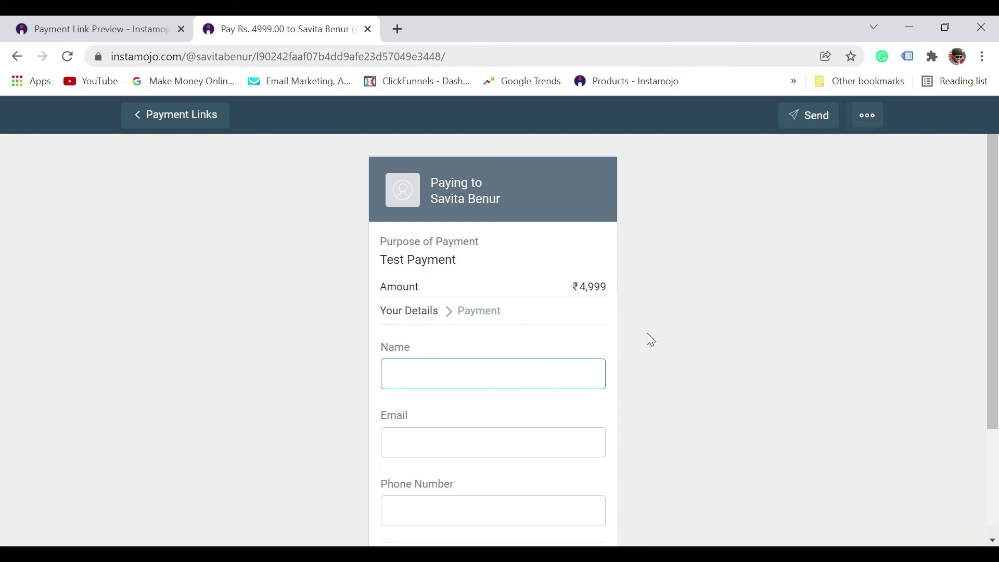
{"action": "scroll", "coordinate": [983, 353], "scroll_direction": "down", "scroll_amount": 3}
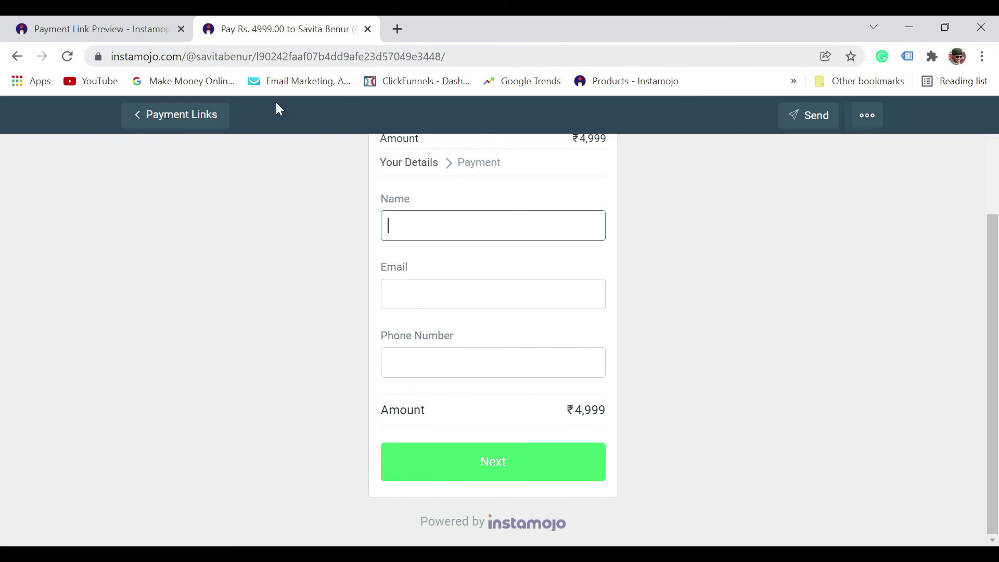
{"action": "left_click", "coordinate": [137, 33]}
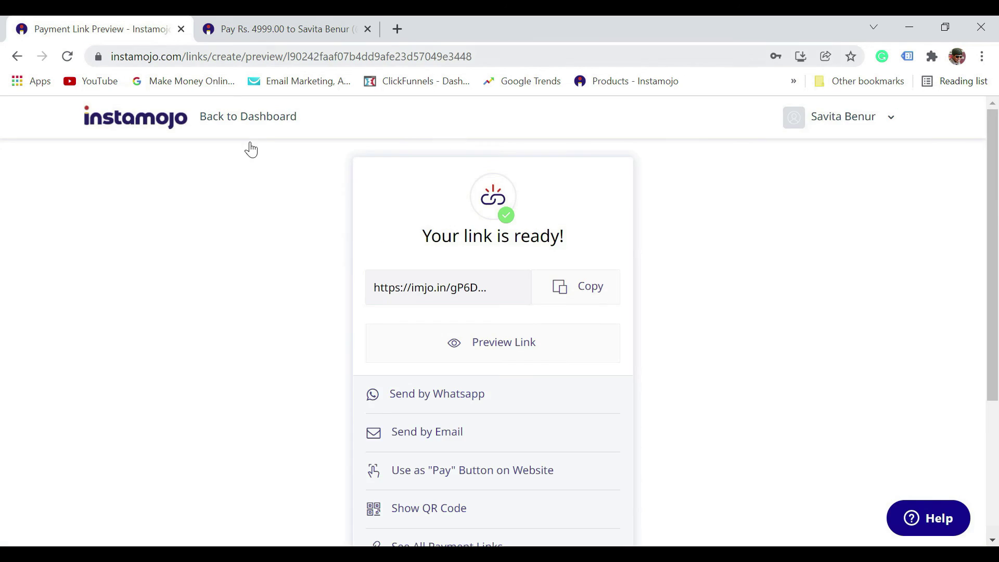
{"action": "left_click", "coordinate": [231, 124]}
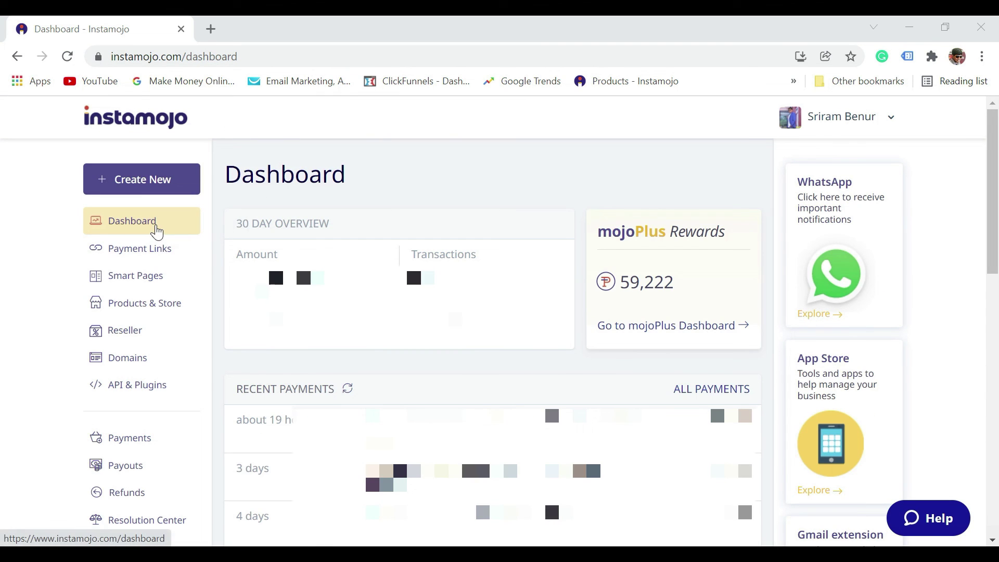
{"action": "left_click", "coordinate": [156, 224]}
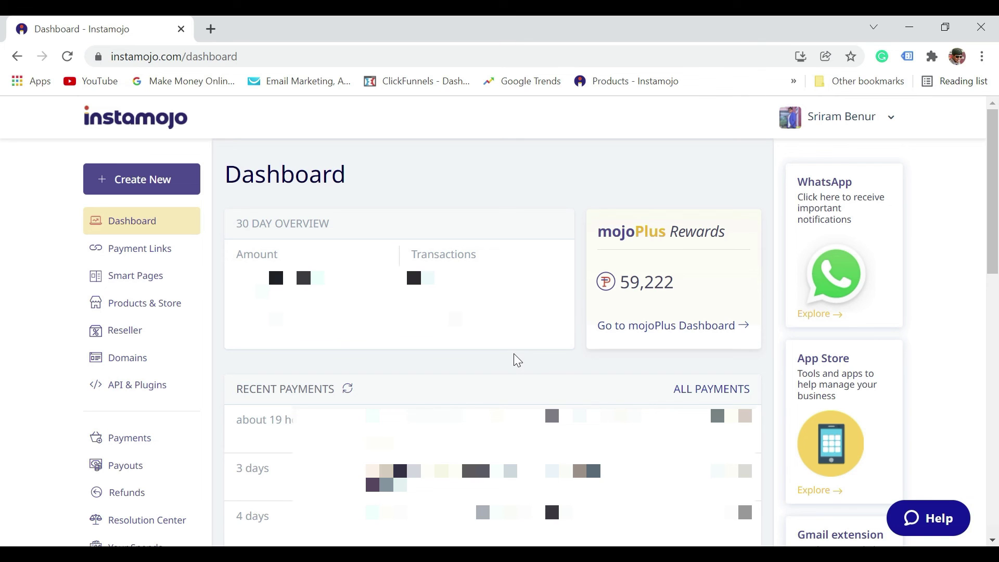
{"action": "left_click", "coordinate": [147, 447]}
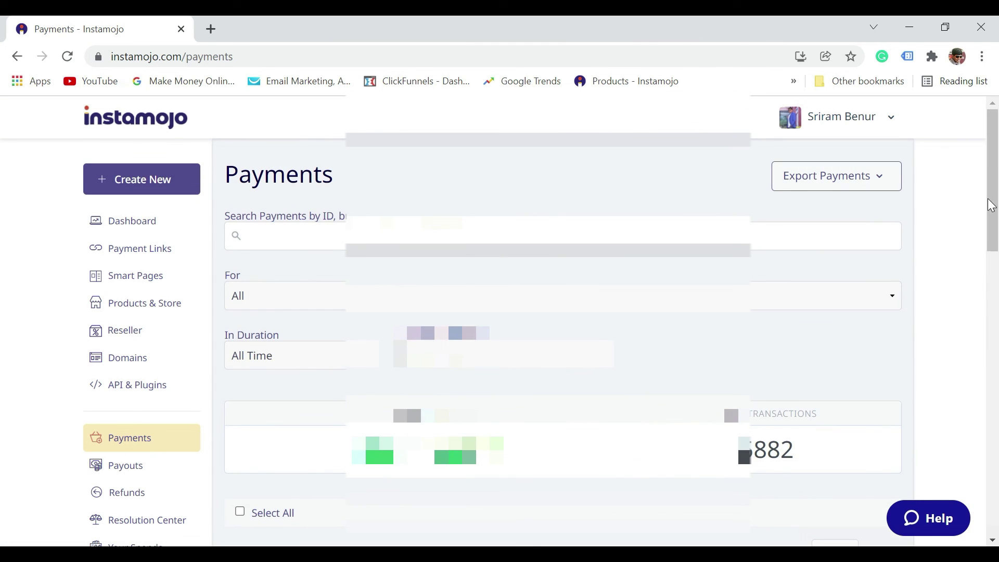
{"action": "scroll", "coordinate": [994, 202], "scroll_direction": "down", "scroll_amount": 9}
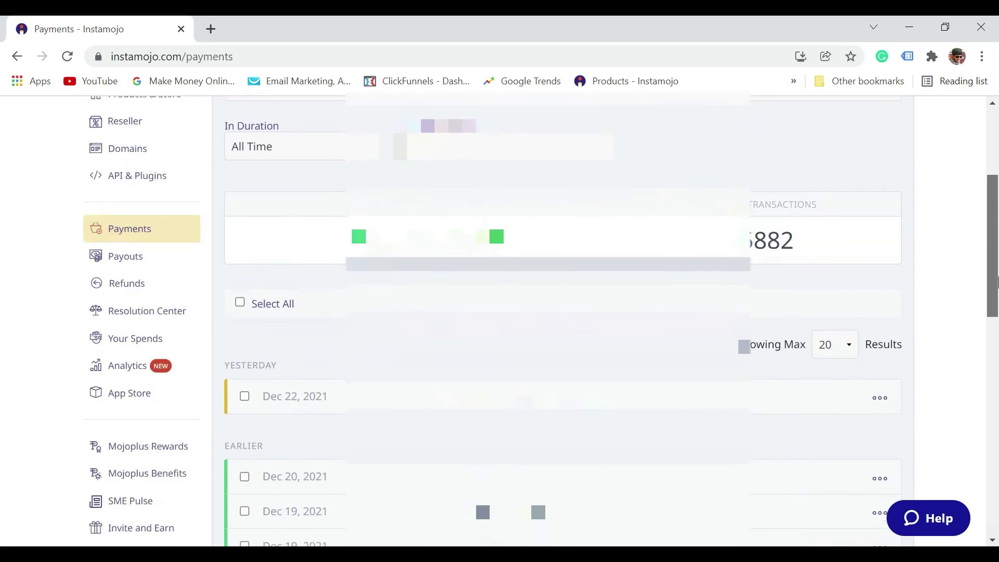